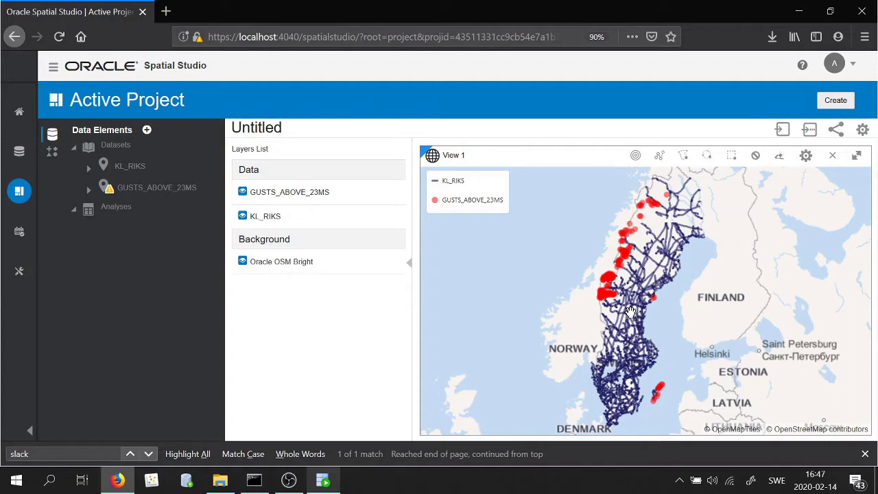
- Nudge the map slightly to frame the red gust points over central Sweden's mountains
drag(644, 323, 645, 320)
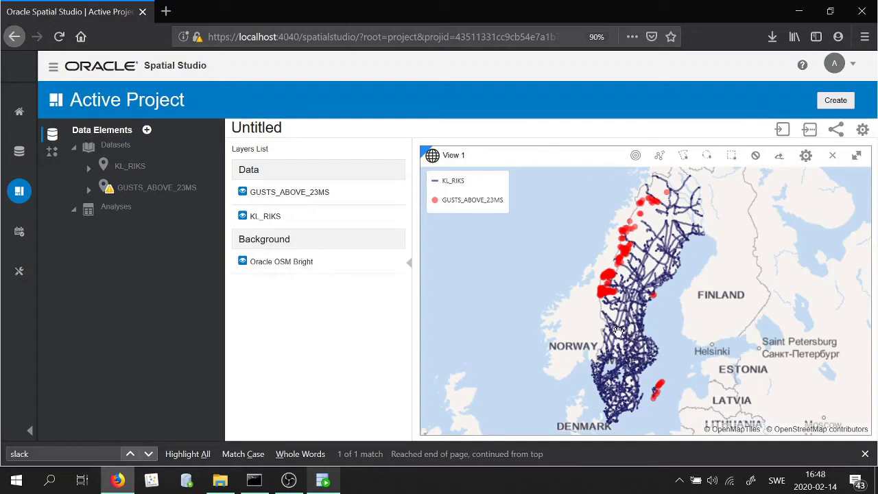
- Zoom out and recentre the map so all of Sweden's power lines and gust points show
scroll(649, 280, up, 3)
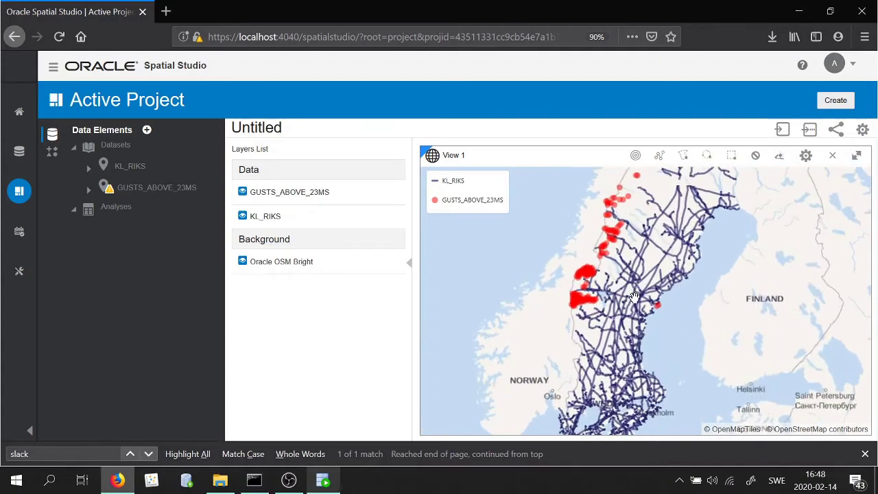
scroll(622, 316, down, 2)
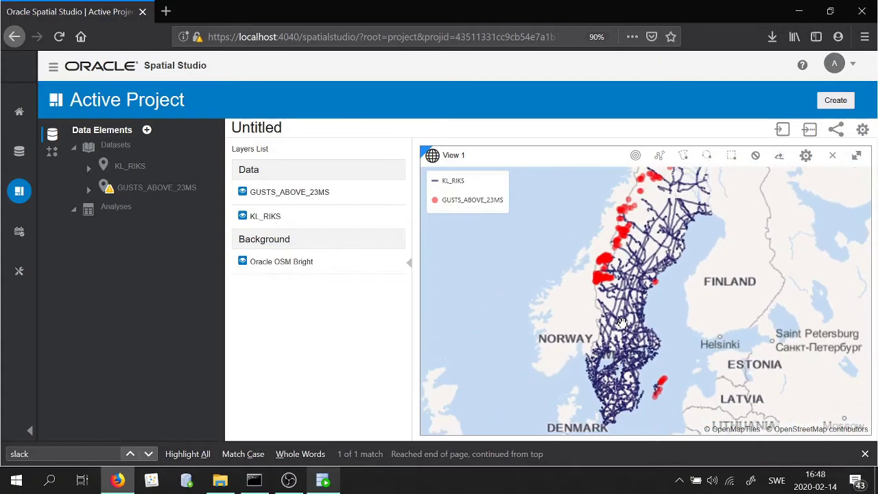
scroll(624, 333, down, 2)
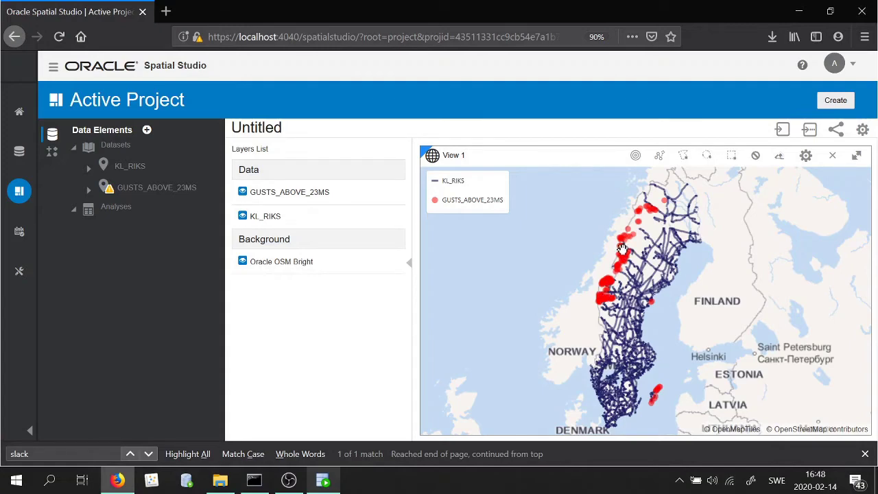
drag(622, 251, 620, 239)
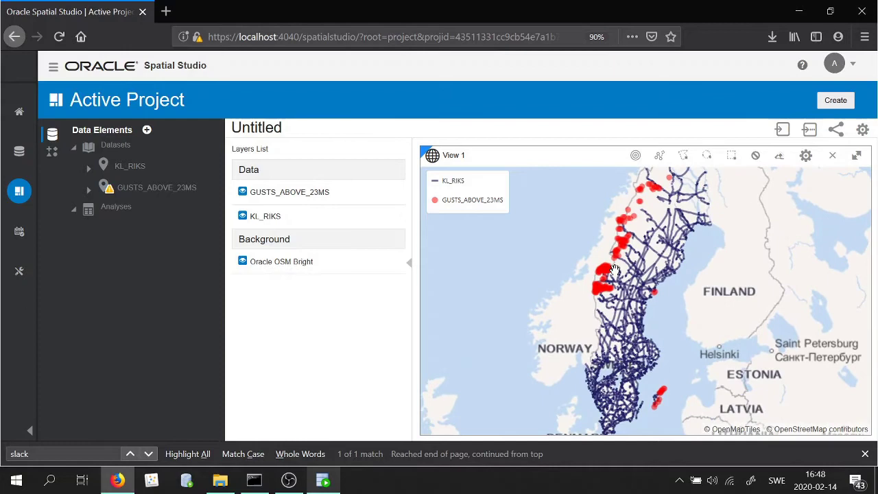
drag(614, 271, 611, 282)
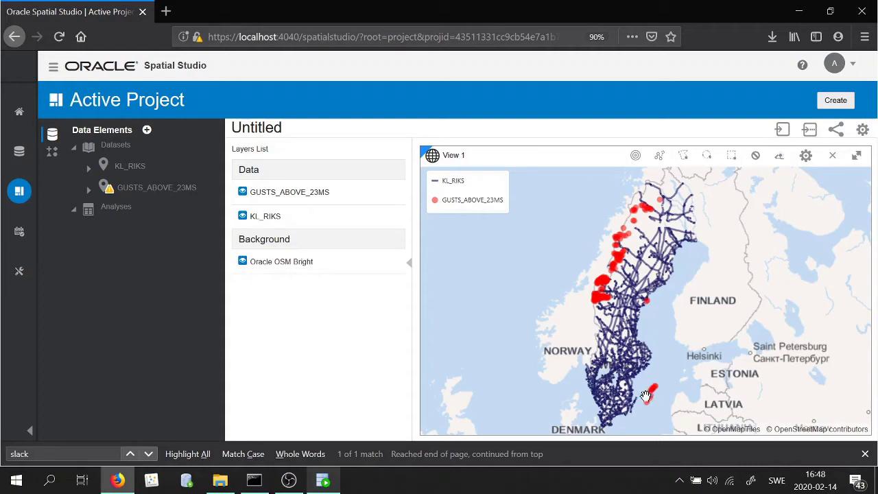
drag(643, 396, 640, 393)
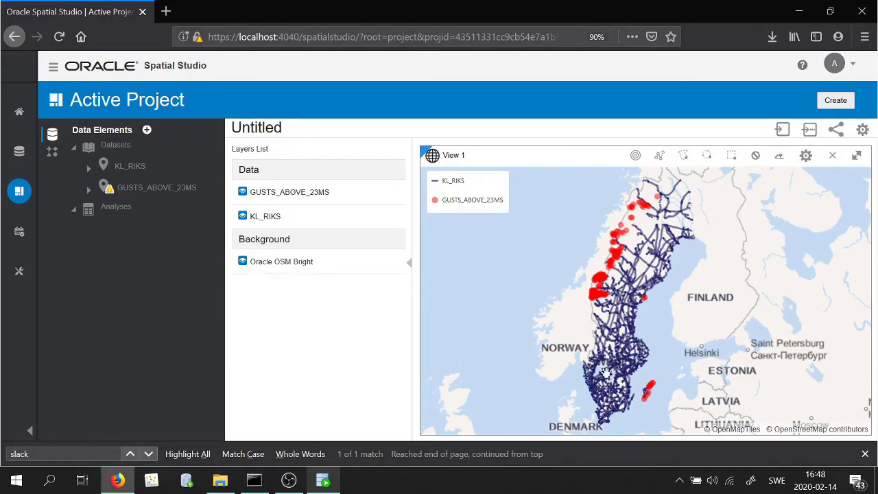
- Start a spatial analysis on KL_RIKS and expand its advanced filter operations
click(389, 217)
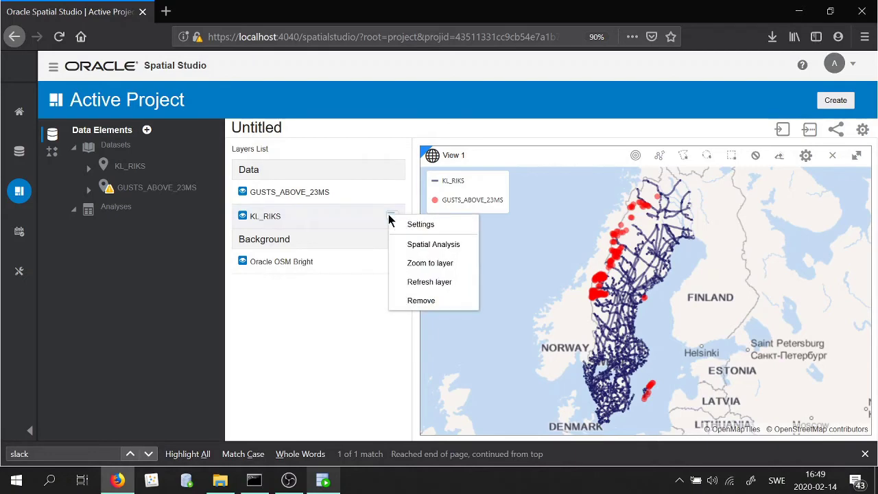
click(423, 247)
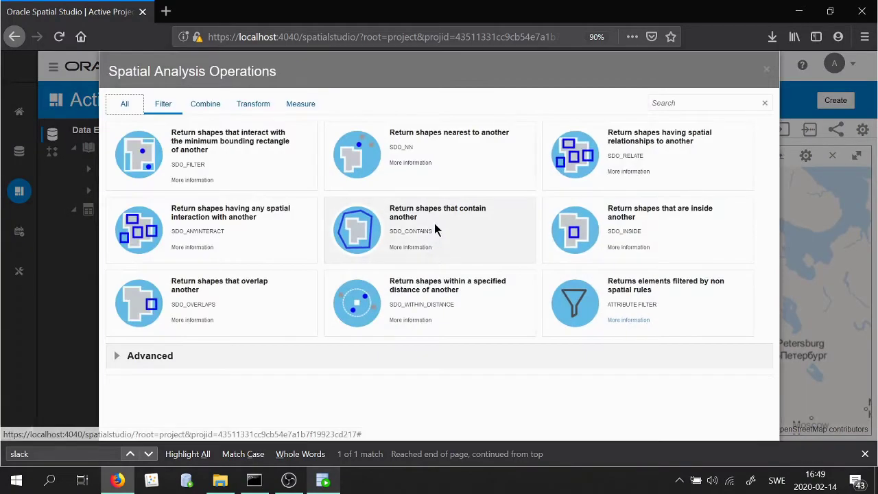
click(115, 359)
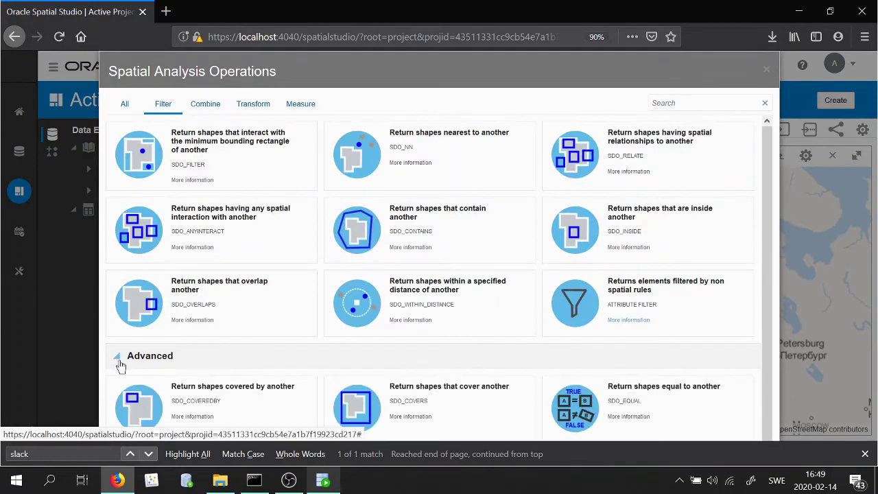
scroll(255, 291, down, 1)
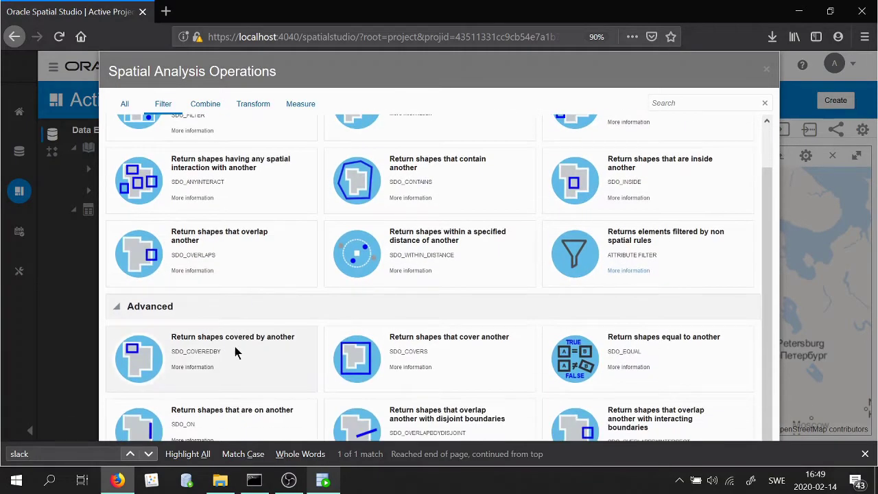
scroll(384, 377, up, 1)
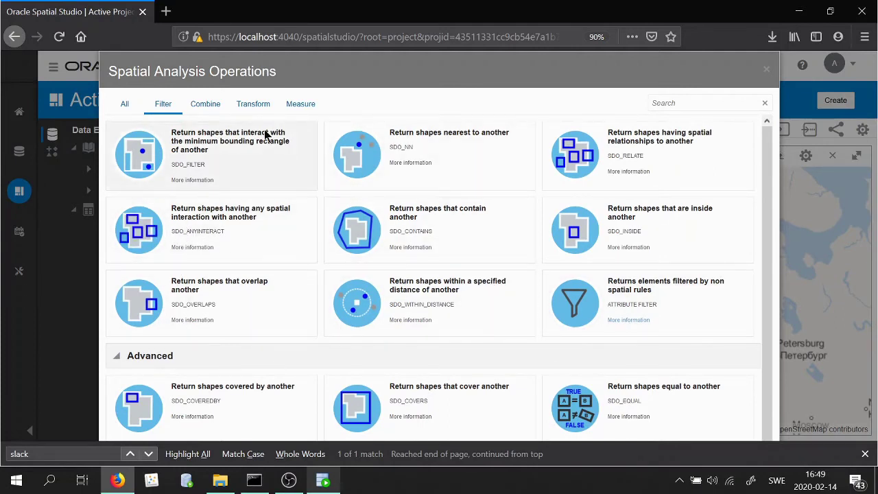
- Browse the Combine, Transform and Measure operations, then return to the Filter operations
click(206, 105)
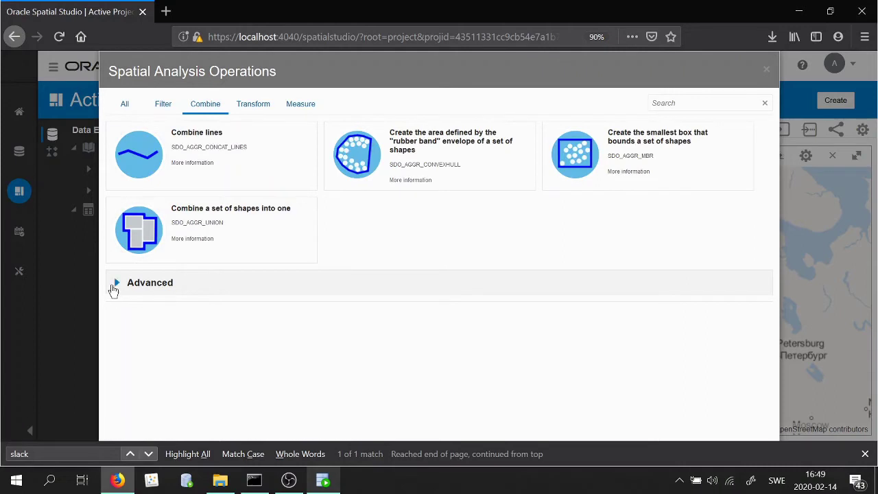
click(114, 284)
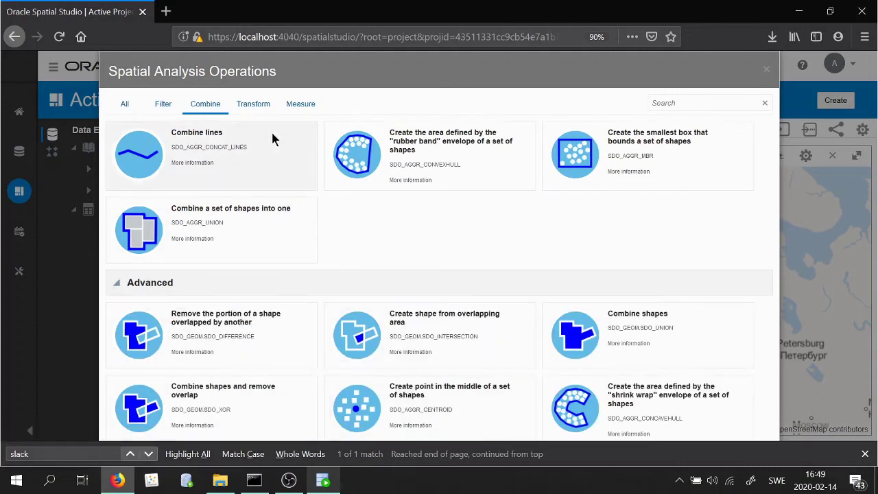
click(258, 107)
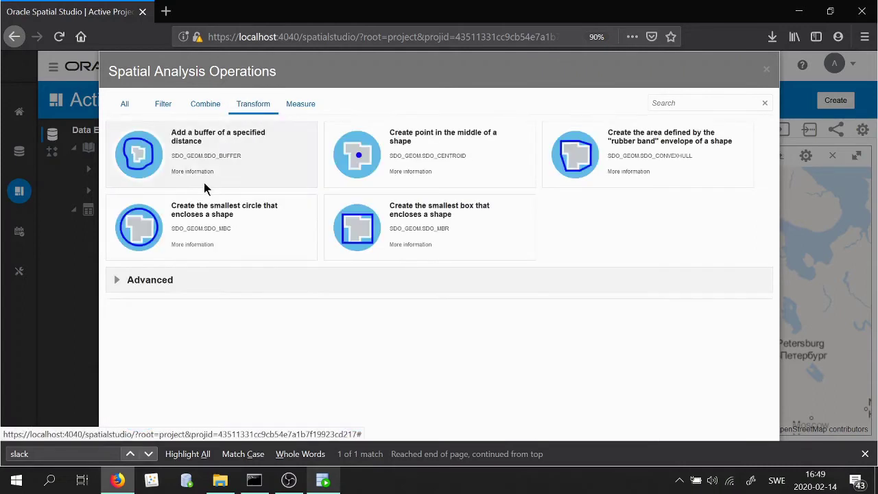
click(118, 281)
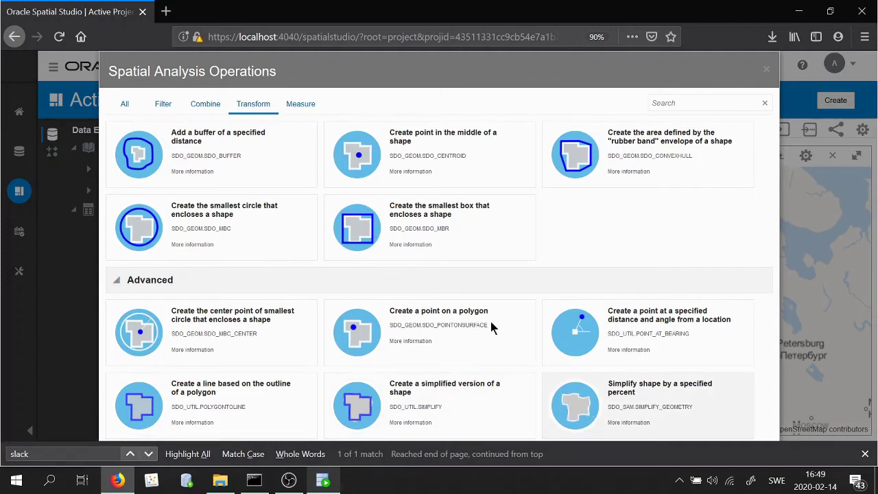
click(302, 106)
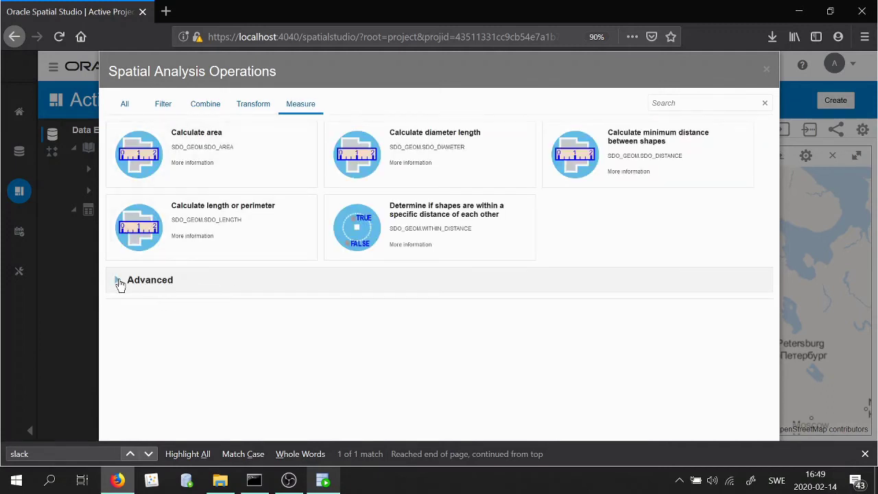
click(117, 281)
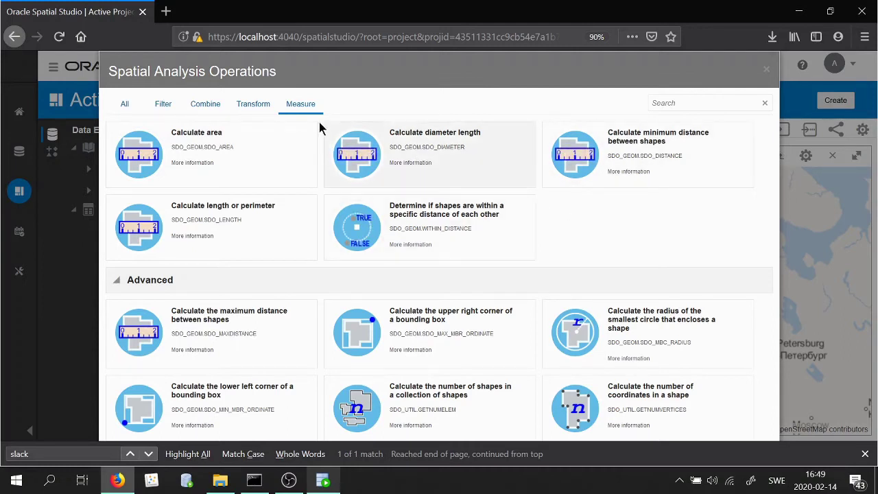
click(163, 103)
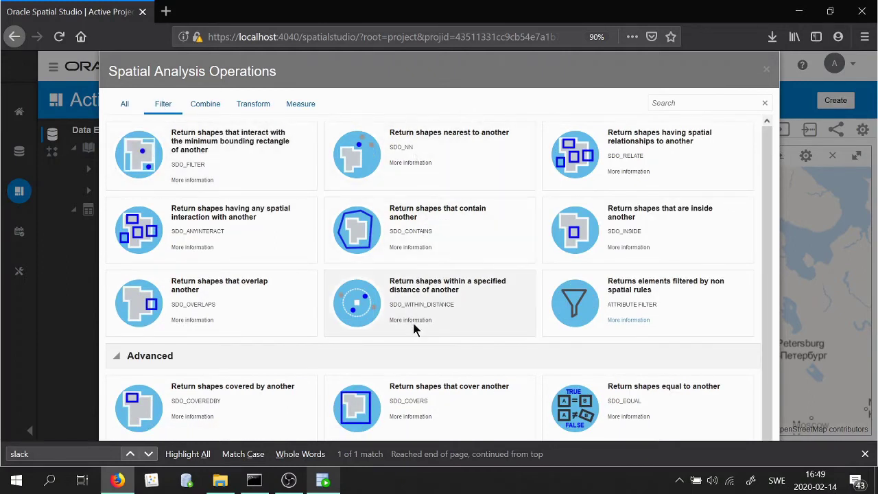
- Run a within-distance analysis POWERLINES_AT_RISK: KL_RIKS lines within 10 km of GUSTS_ABOVE_23MS
click(444, 298)
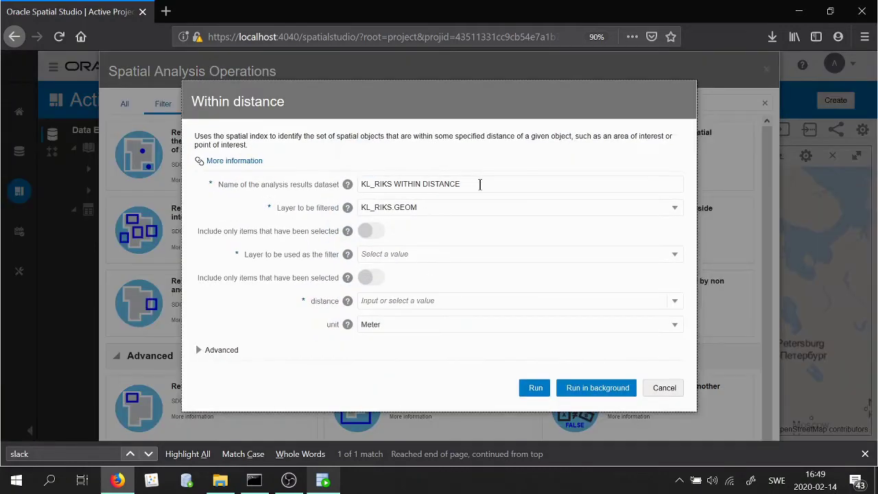
drag(480, 184, 287, 199)
key(BackSpace)
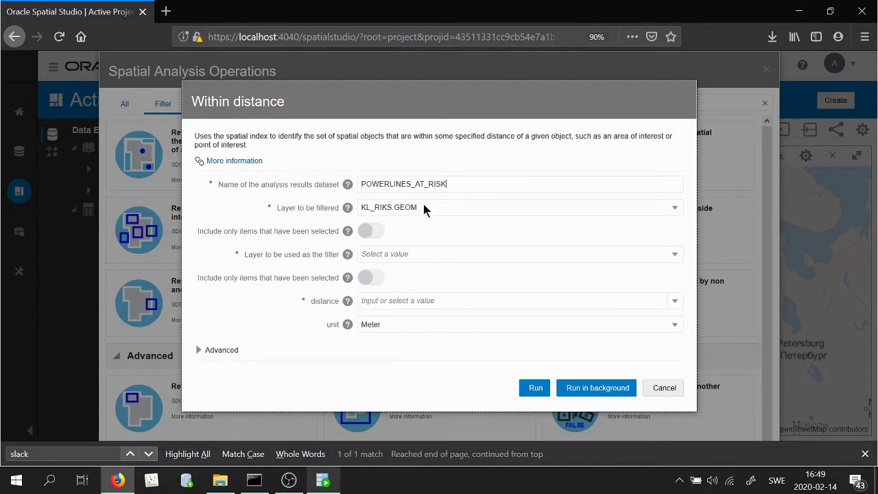
click(409, 254)
click(459, 299)
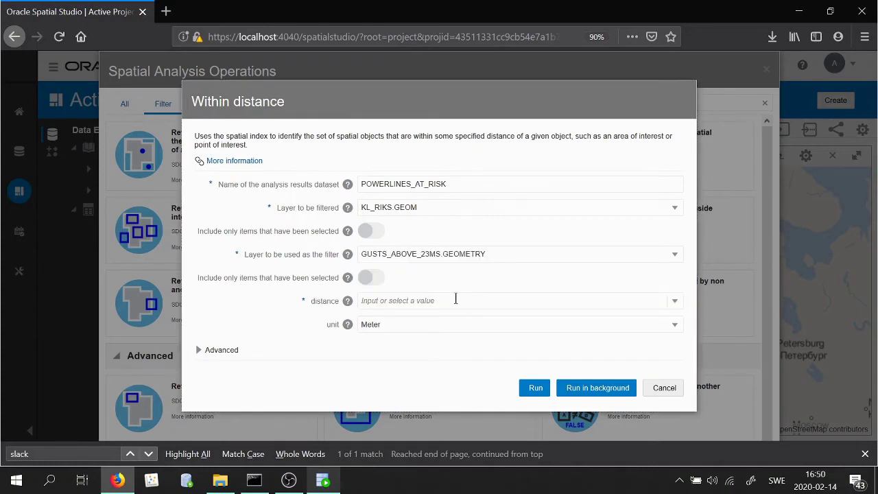
click(456, 299)
text(10)
click(374, 331)
click(423, 242)
click(546, 389)
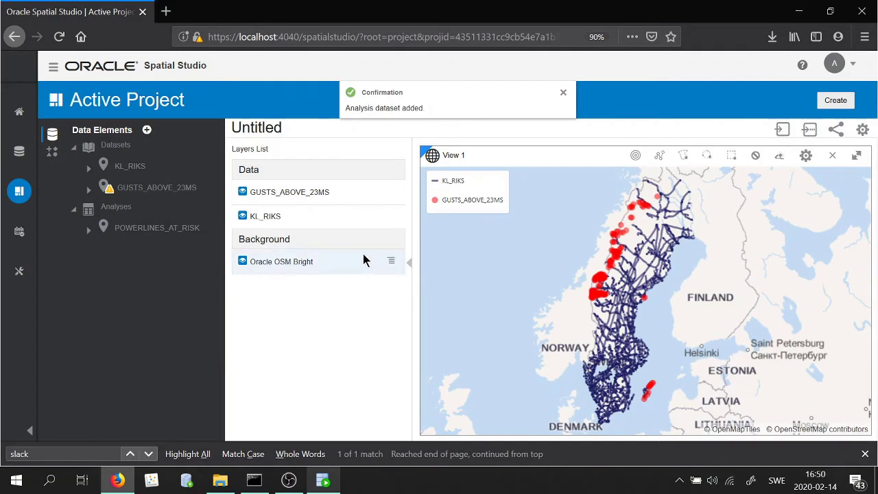
- Hide KL_RIKS and GUSTS_ABOVE_23MS, and add POWERLINES_AT_RISK as a map layer
click(242, 216)
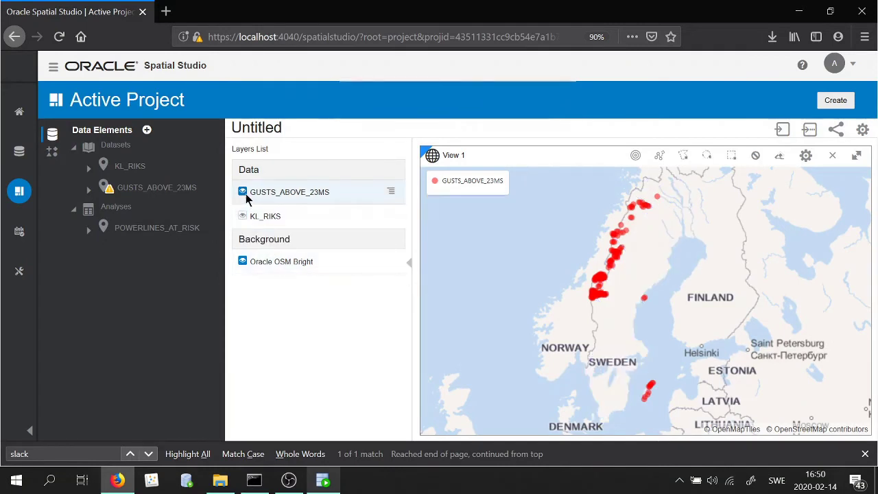
click(242, 192)
drag(164, 231, 488, 237)
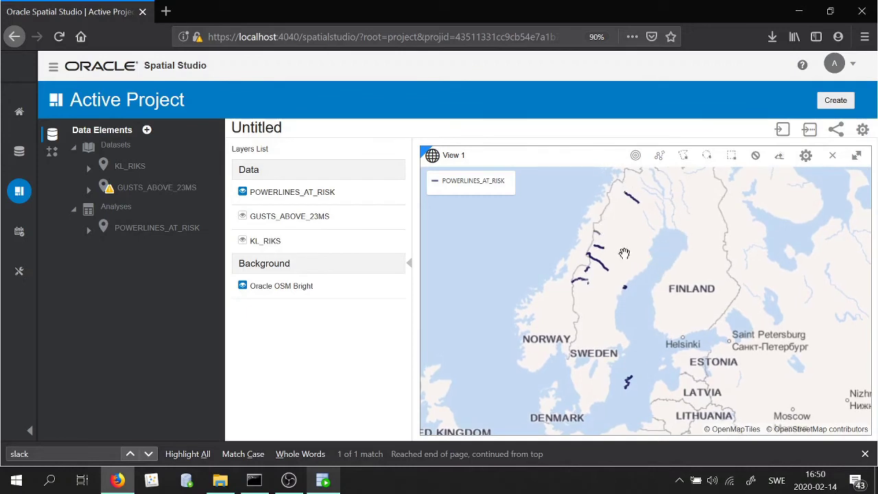
mouse_move(640, 295)
mouse_down()
mouse_move(646, 306)
mouse_move(647, 296)
mouse_up()
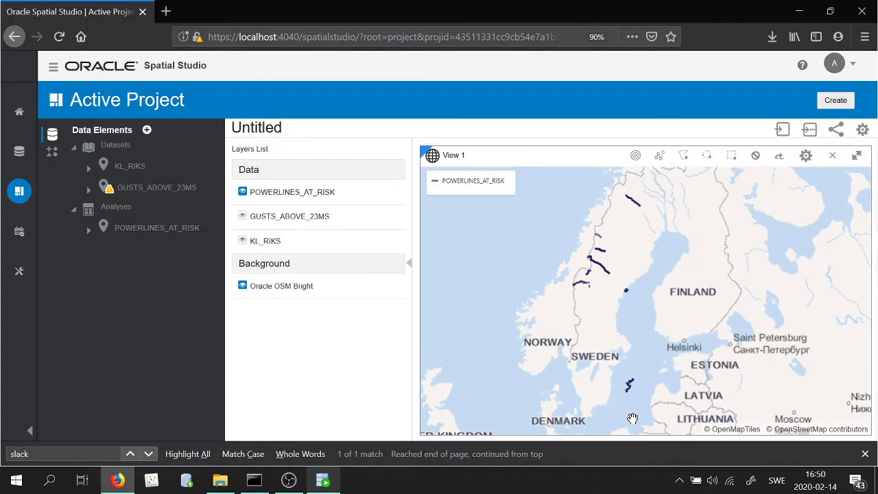
drag(623, 405, 624, 408)
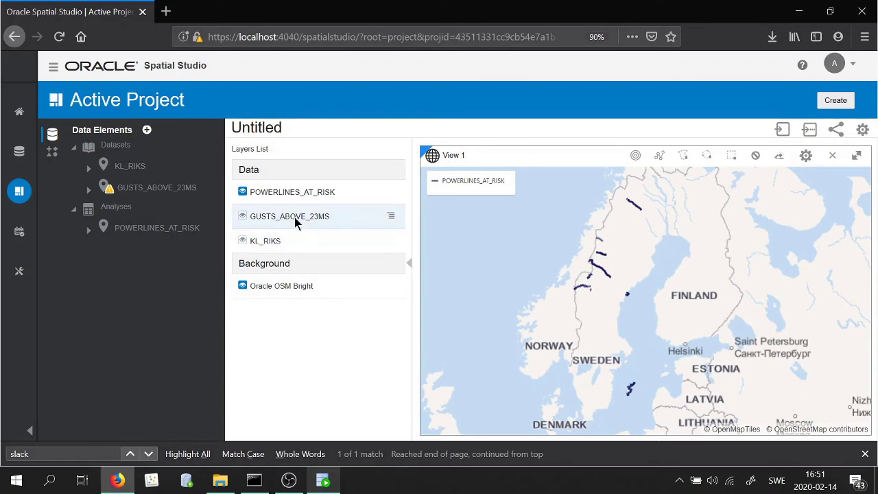
- Open the properties of the POWERLINES_AT_RISK dataset to view its SQL
click(23, 161)
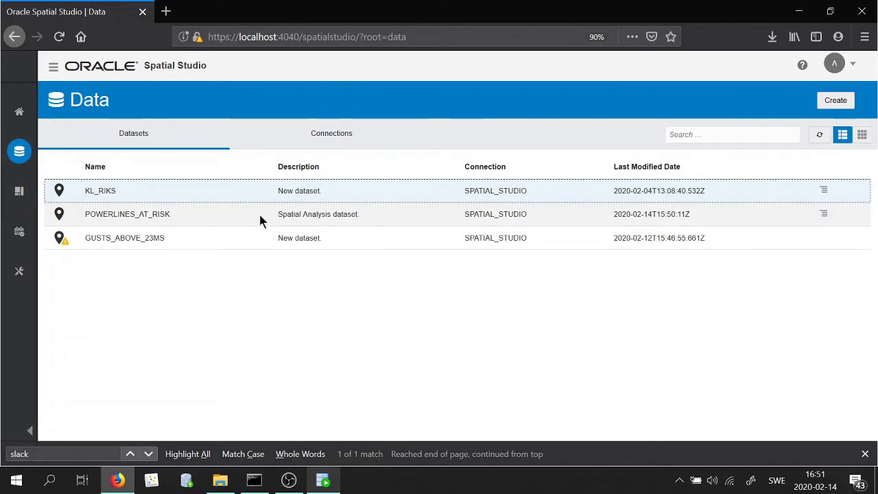
right_click(261, 218)
click(275, 224)
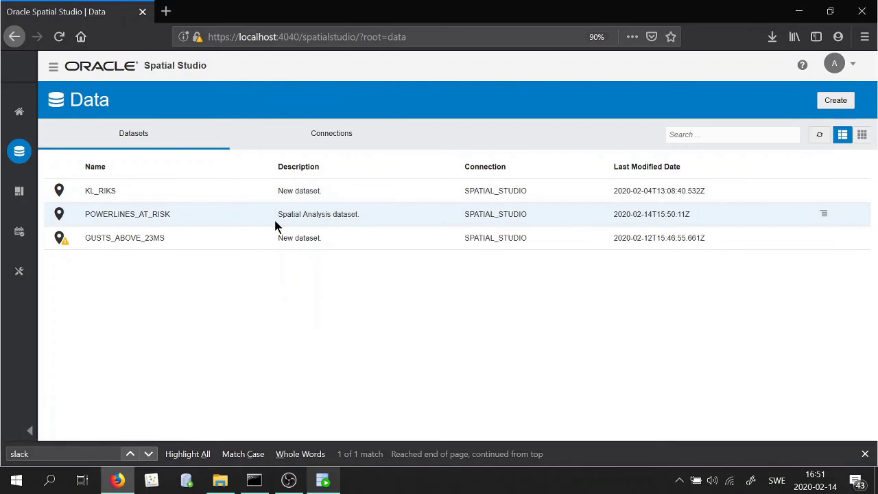
scroll(312, 298, down, 2)
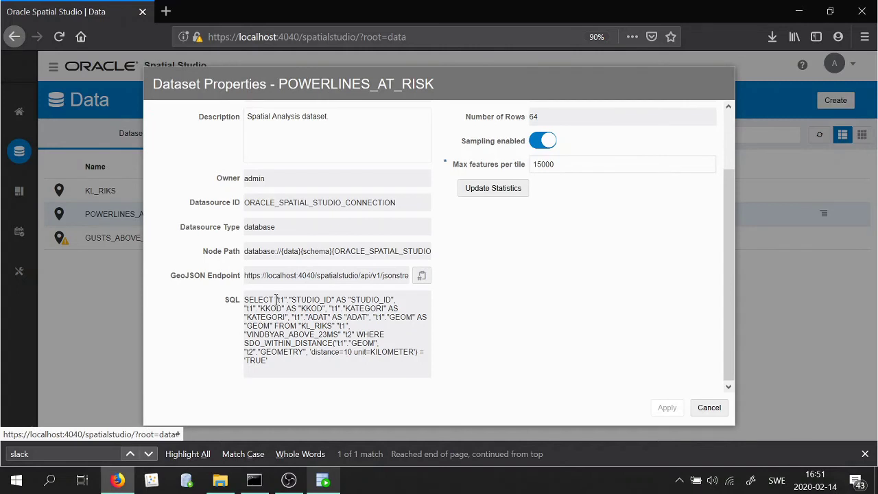
- Highlight the t1 alias, KL_RIKS and SDO_WITHIN_DISTANCE, then select the whole SQL query
double_click(281, 300)
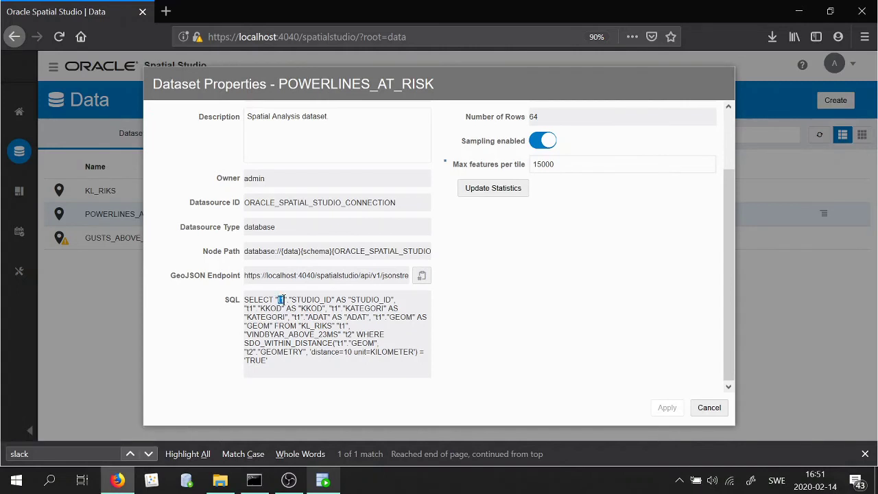
drag(301, 327, 330, 325)
drag(244, 343, 328, 337)
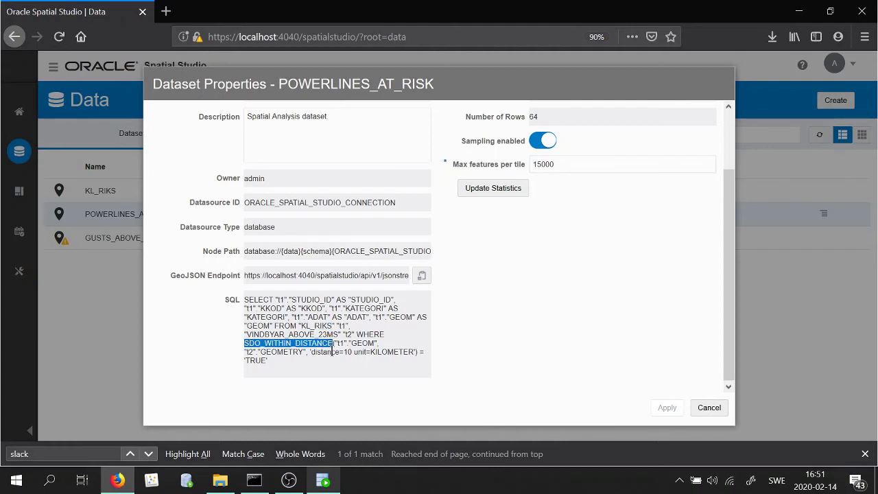
triple_click(296, 371)
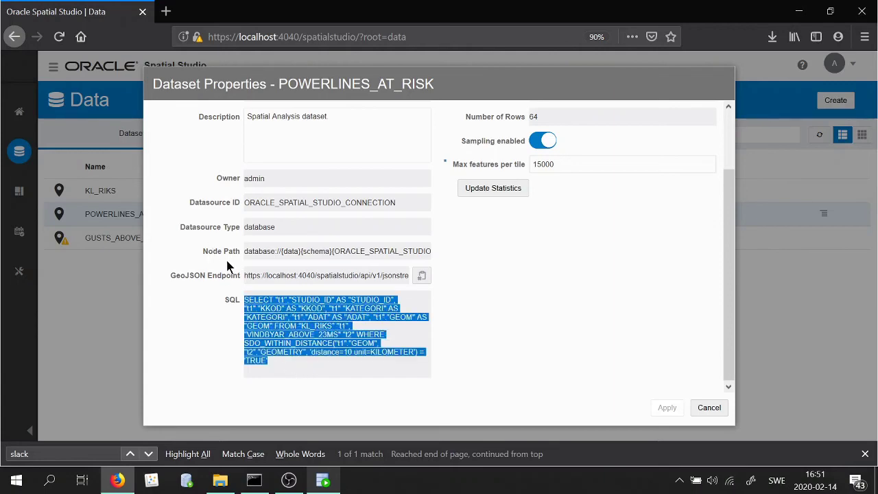
click(322, 480)
- Connect to the DBDRY database in SQL Developer, entering the account password
right_click(28, 88)
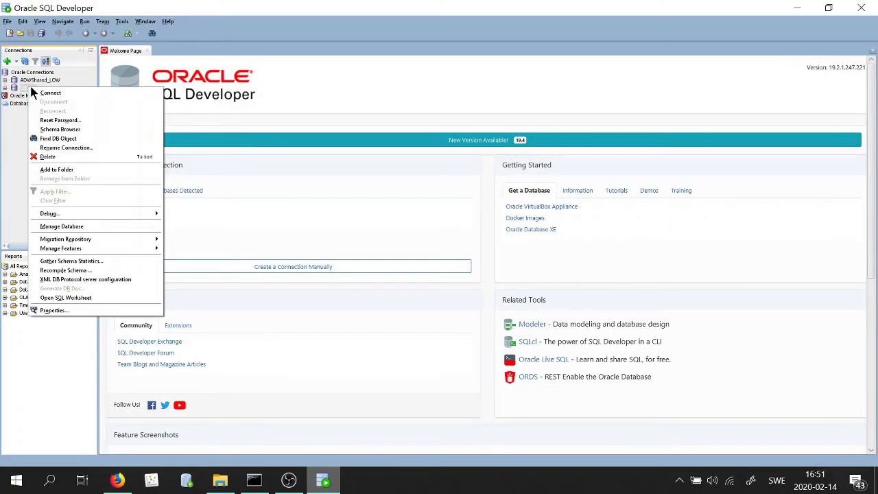
click(36, 91)
text(***)
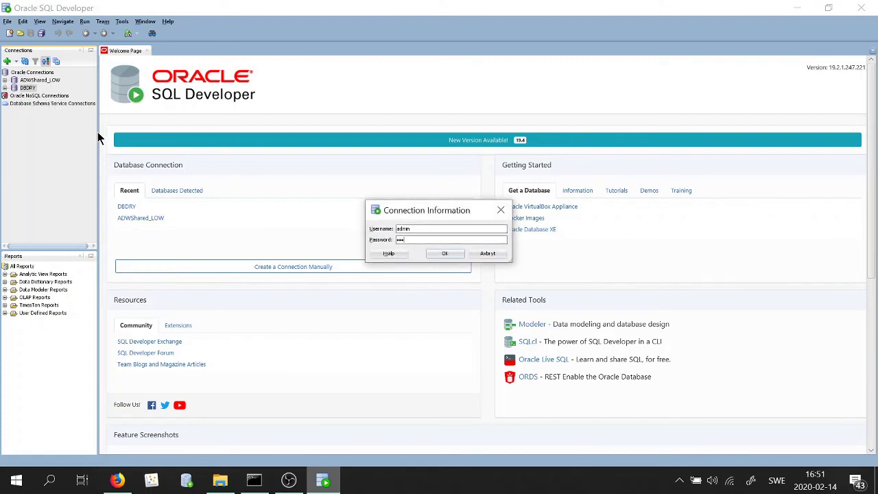
text(*******)
key(Return)
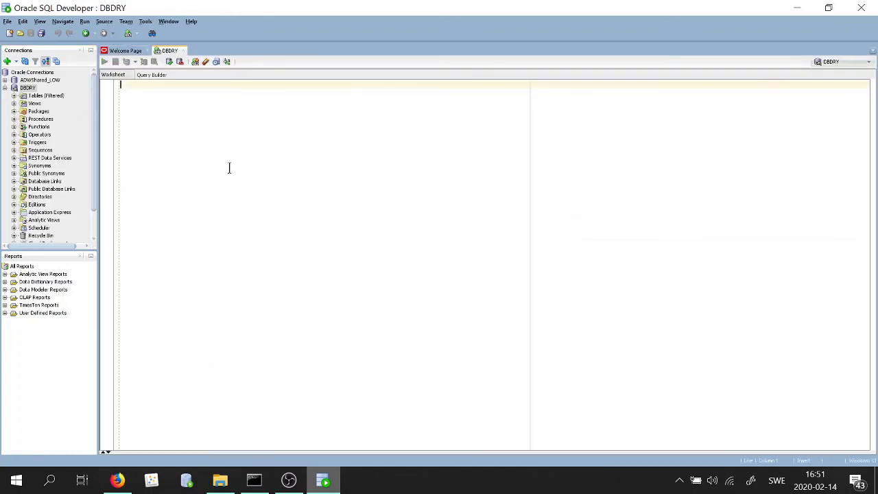
- Paste the copied SDO_WITHIN_DISTANCE query and run it, fetching 50 KL_RIKS rows
key(ctrl+v)
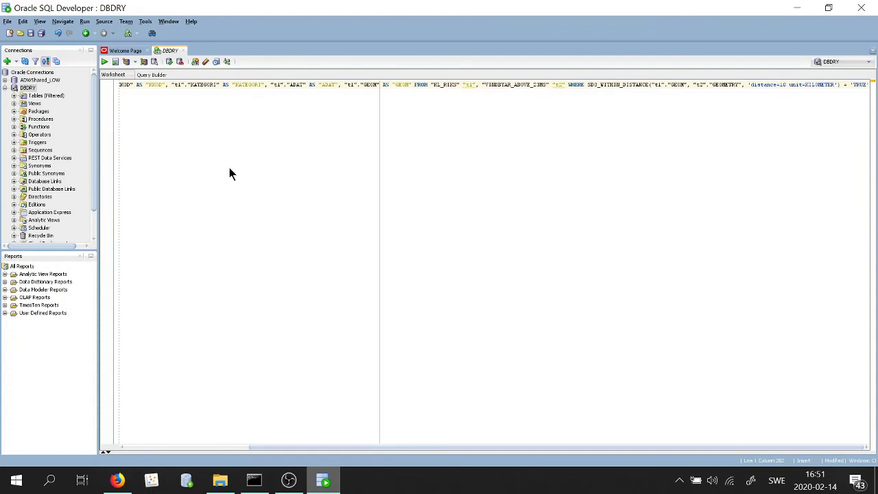
key(ctrl+Return)
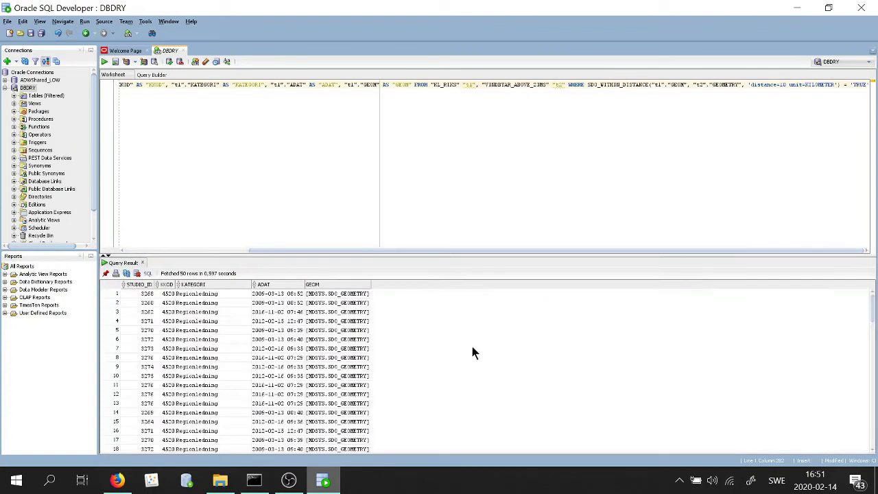
scroll(298, 324, down, 3)
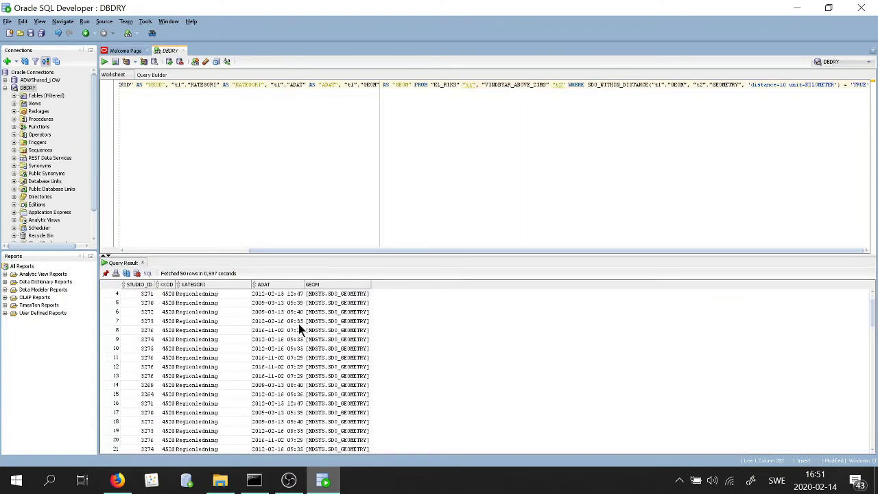
scroll(288, 322, up, 1)
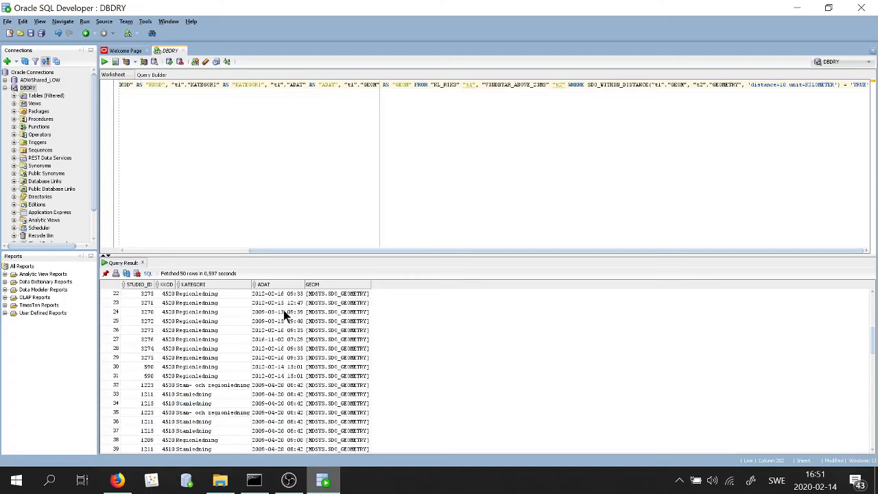
scroll(283, 315, up, 2)
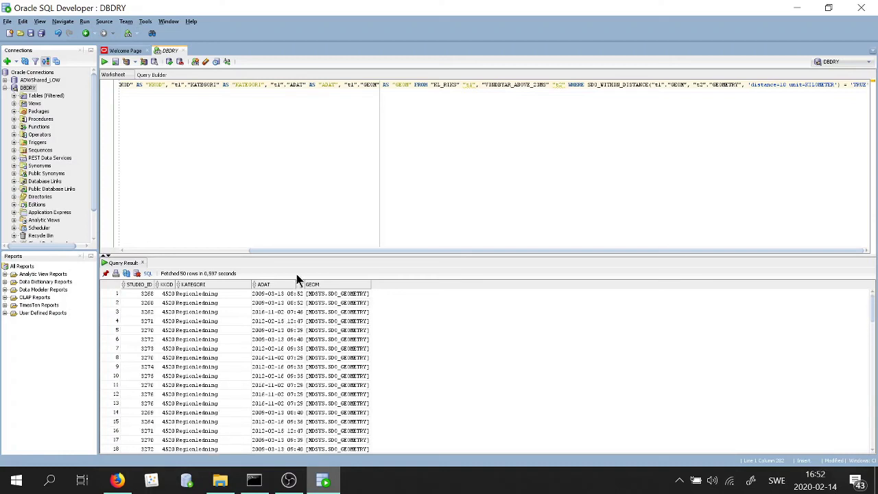
- Change the query's distance from 10 to 1 kilometre and re-run it
drag(336, 251, 297, 270)
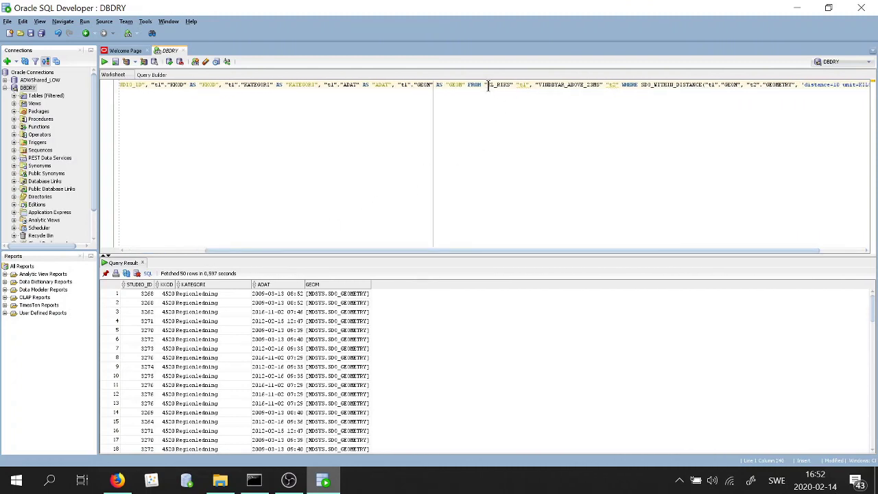
drag(488, 85, 512, 86)
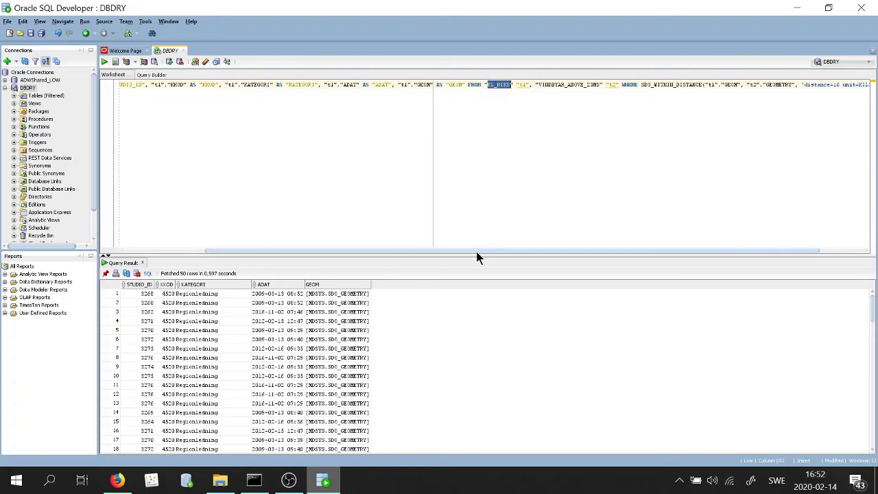
drag(476, 251, 609, 210)
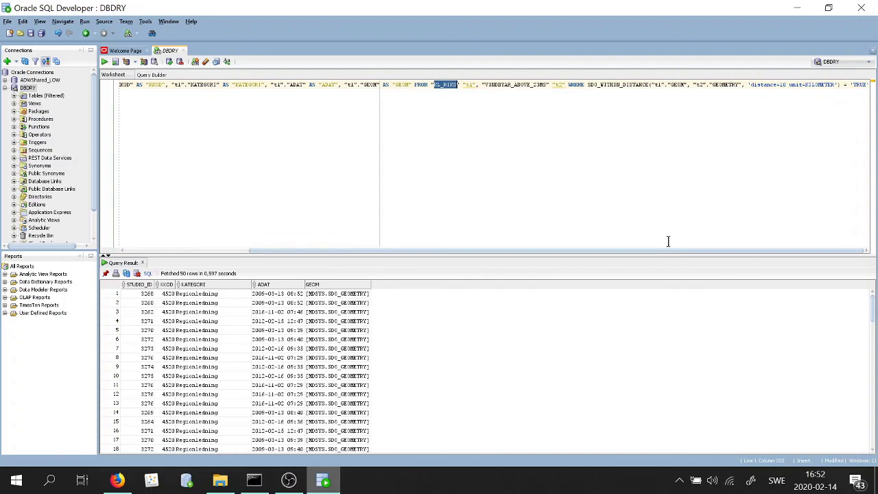
click(787, 86)
key(BackSpace)
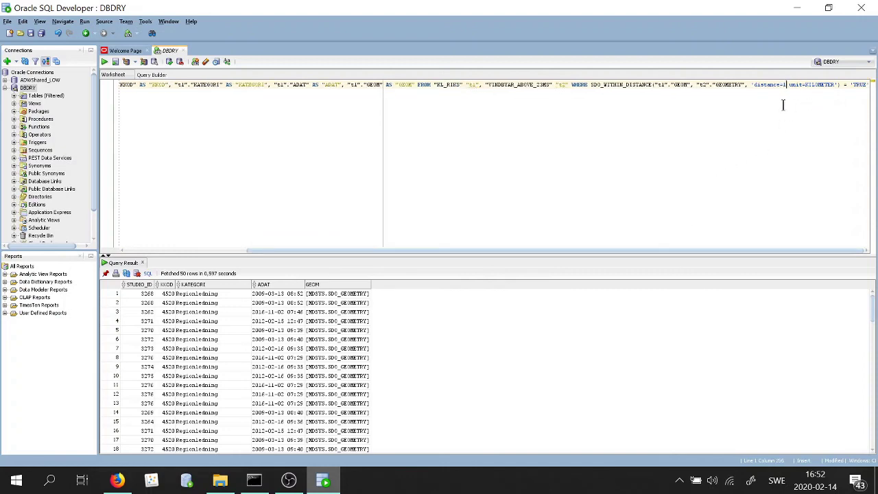
key(ctrl+Return)
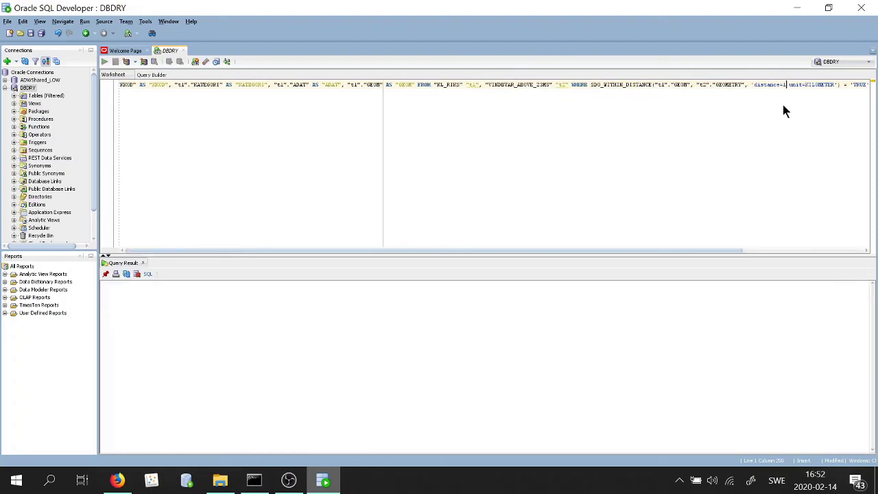